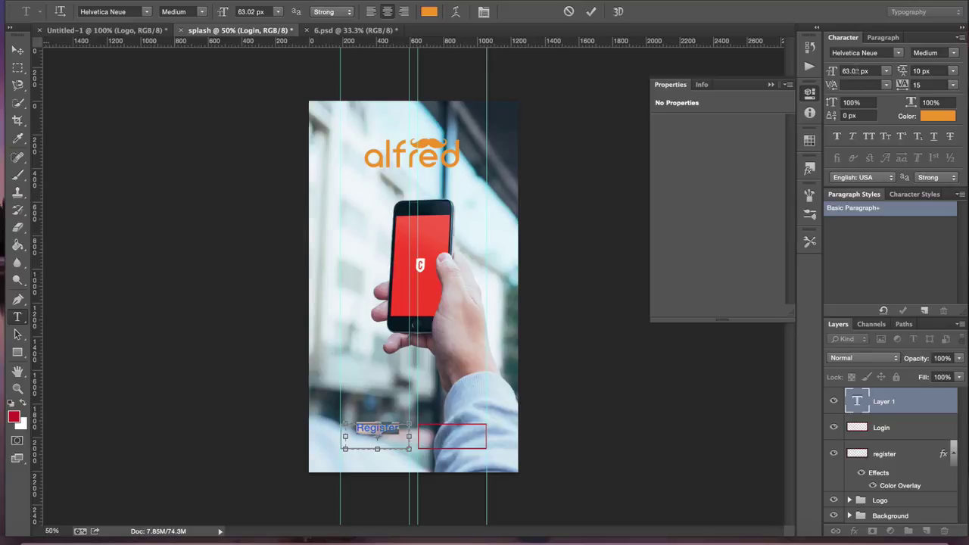
# Step: Shrink the Register label's font size to 53.02 px and commit the text
pyautogui.moveTo(837, 72); pyautogui.dragTo(827, 77)
pyautogui.press('super+Down')
pyautogui.press('super+Down')
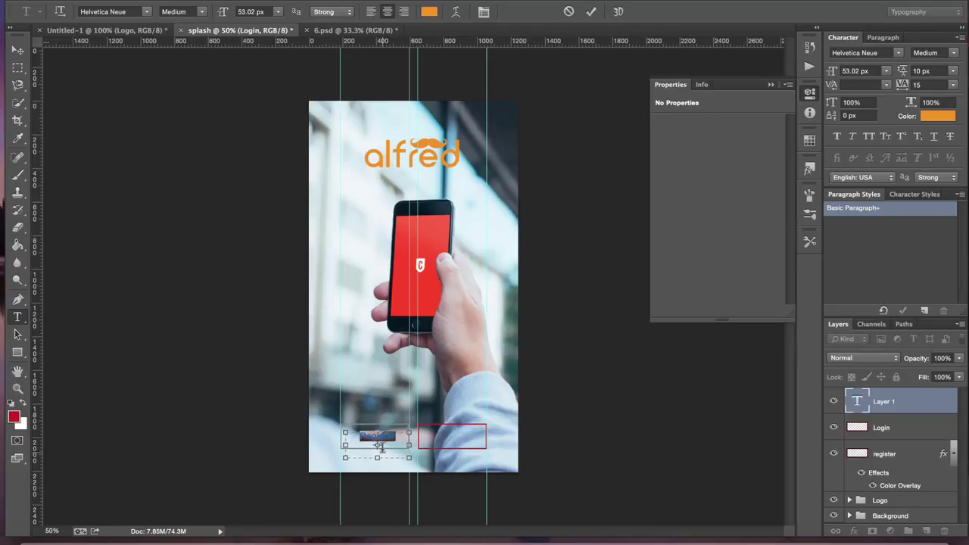
pyautogui.click(17, 50)
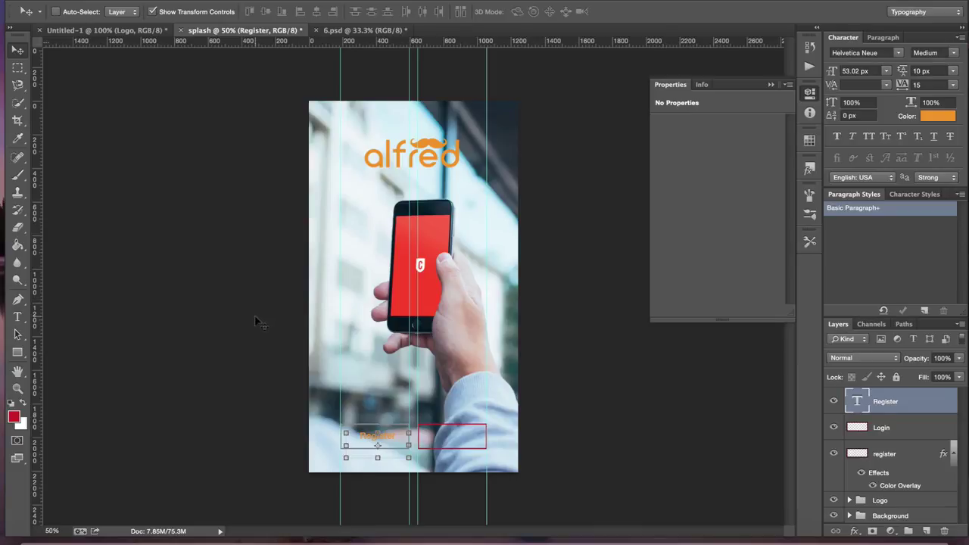
# Step: Nudge and drag the Register label down into the left button outline
pyautogui.hotkey('shift', 'Down')
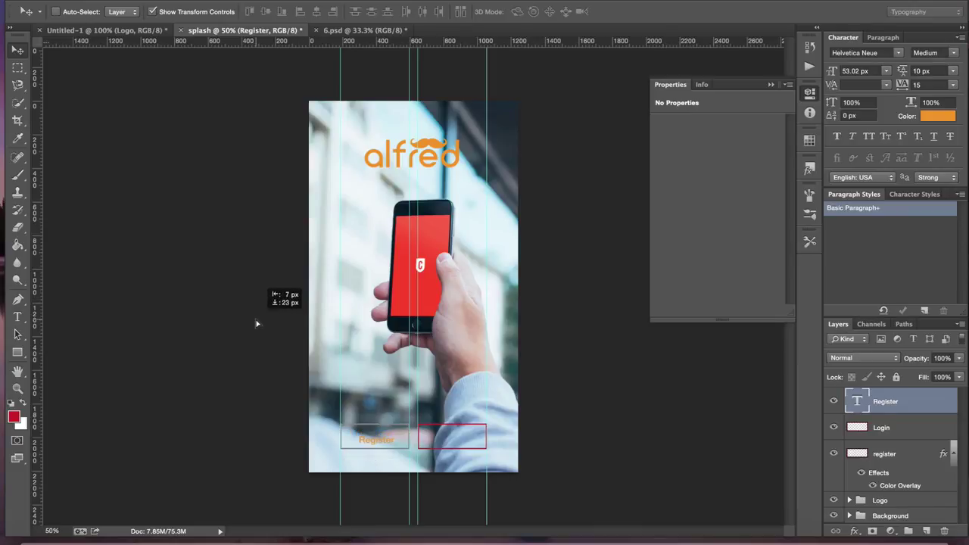
pyautogui.hotkey('shift', 'Up')
pyautogui.hotkey('shift', 'Up')
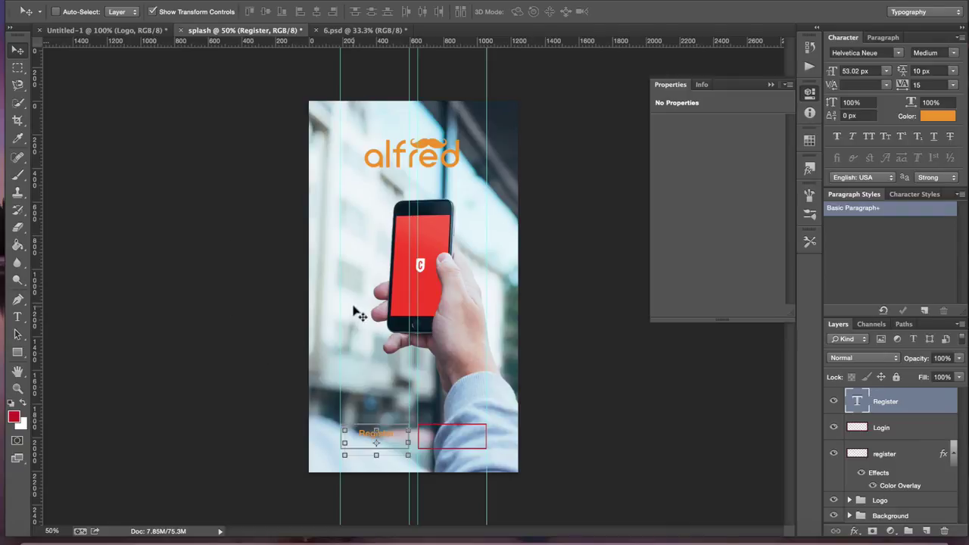
pyautogui.press('super')
pyautogui.moveTo(374, 406)
pyautogui.mouseDown()
pyautogui.moveTo(355, 407)
pyautogui.moveTo(368, 405)
pyautogui.moveTo(369, 416)
pyautogui.moveTo(369, 406)
pyautogui.moveTo(383, 405)
pyautogui.moveTo(356, 407)
pyautogui.moveTo(380, 401)
pyautogui.mouseUp()
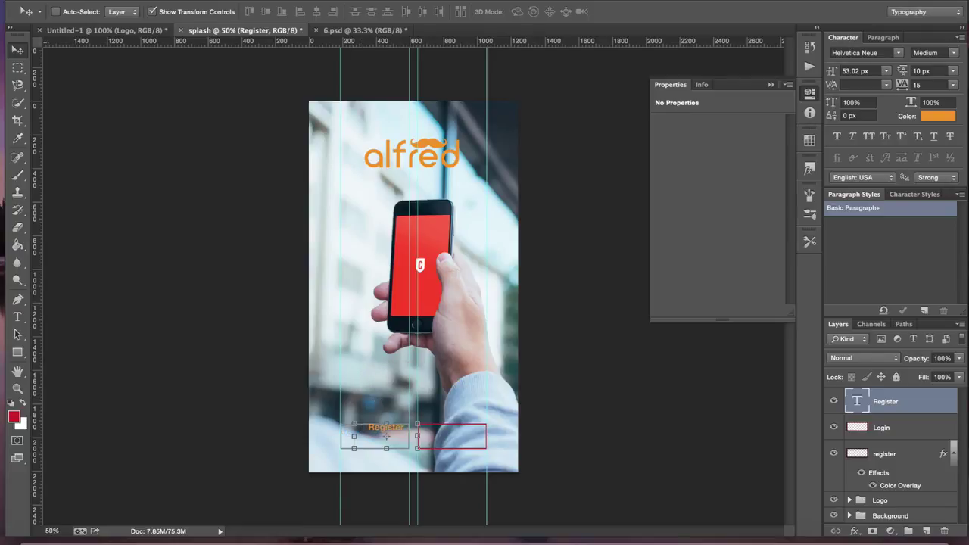
pyautogui.click(378, 0)
# Step: With snapping toggled, fine-position the Register label, then move its layer below Login
pyautogui.click(408, 240)
pyautogui.moveTo(383, 401); pyautogui.dragTo(369, 406)
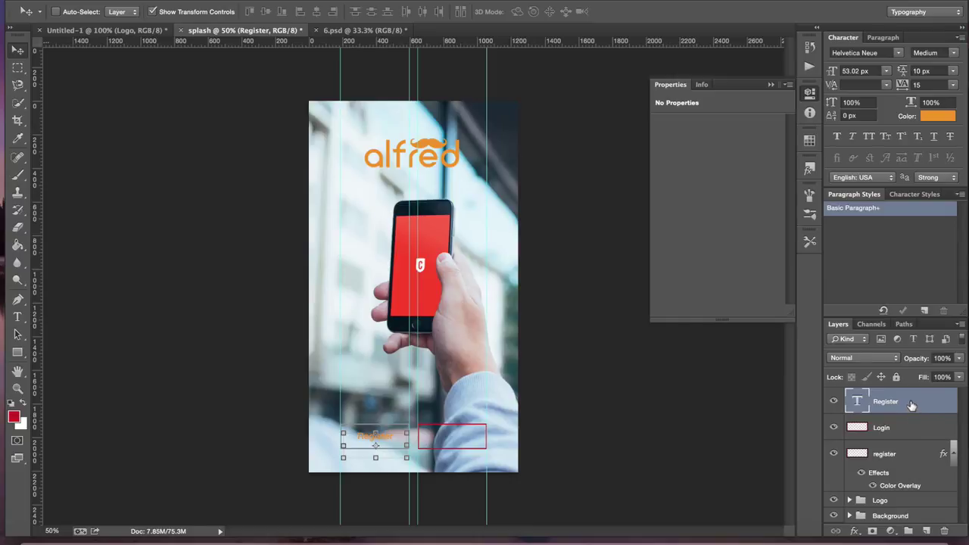
pyautogui.moveTo(912, 403); pyautogui.dragTo(908, 445)
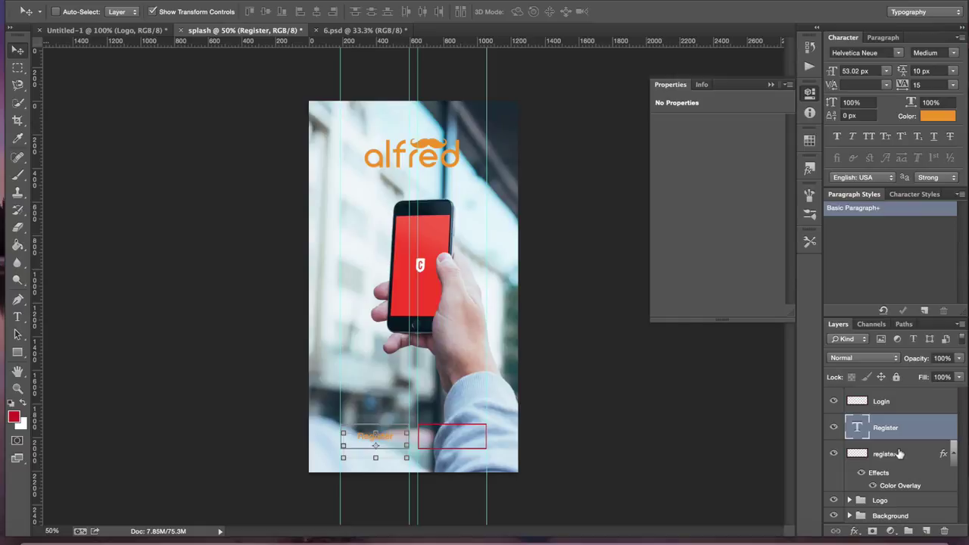
# Step: Group the Register text and register button shape layers into a group named 'Register'
pyautogui.keyDown('shift'); pyautogui.click(898, 453); pyautogui.keyUp('shift')
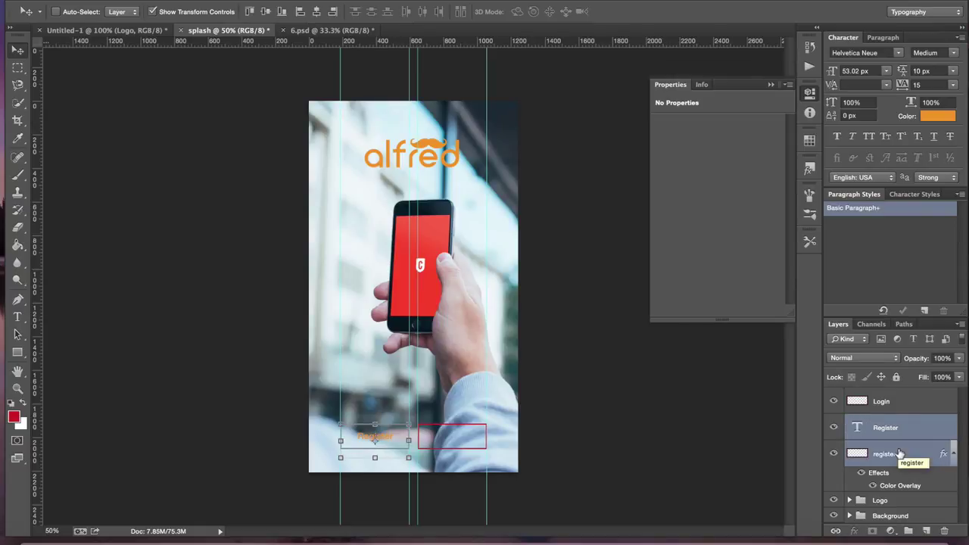
pyautogui.click(199, 0)
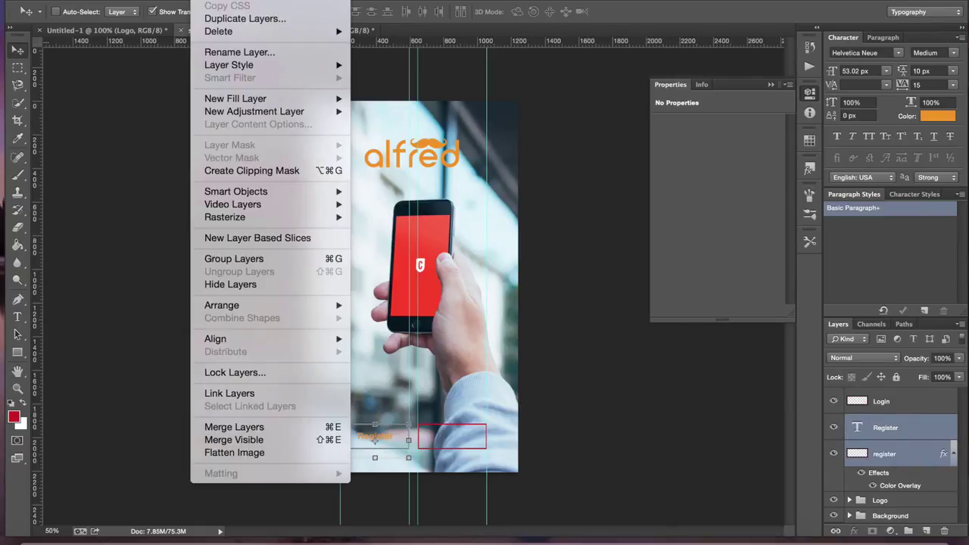
pyautogui.moveTo(227, 0)
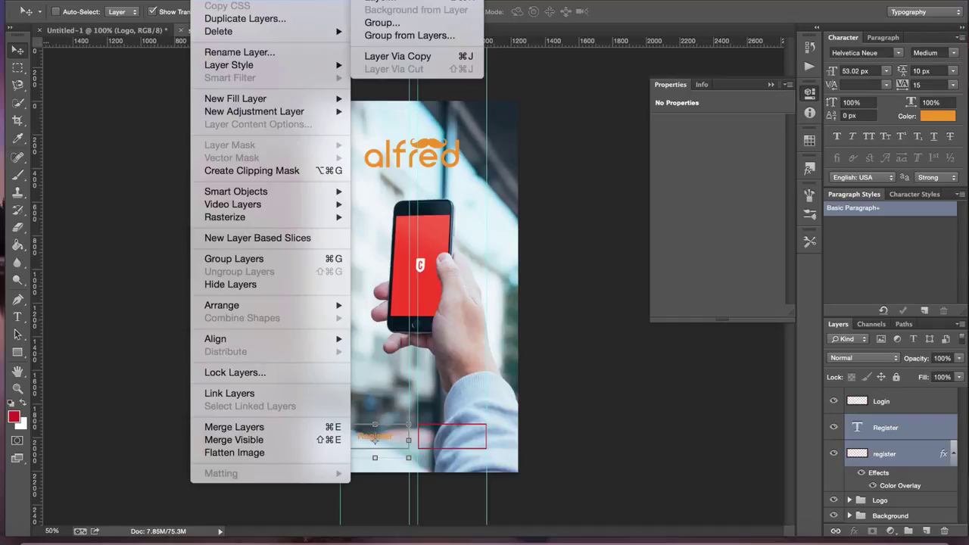
pyautogui.click(408, 36)
pyautogui.write('Register')
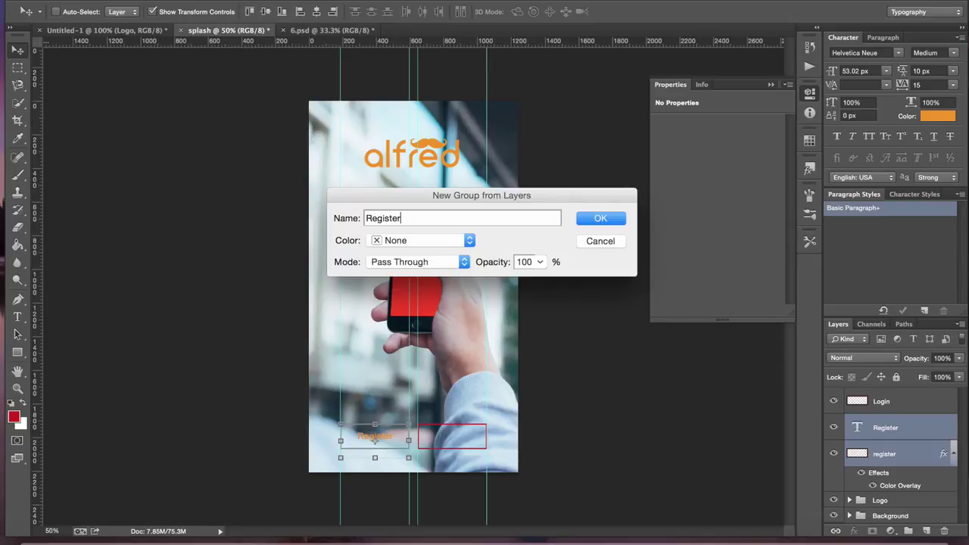
pyautogui.press('Return')
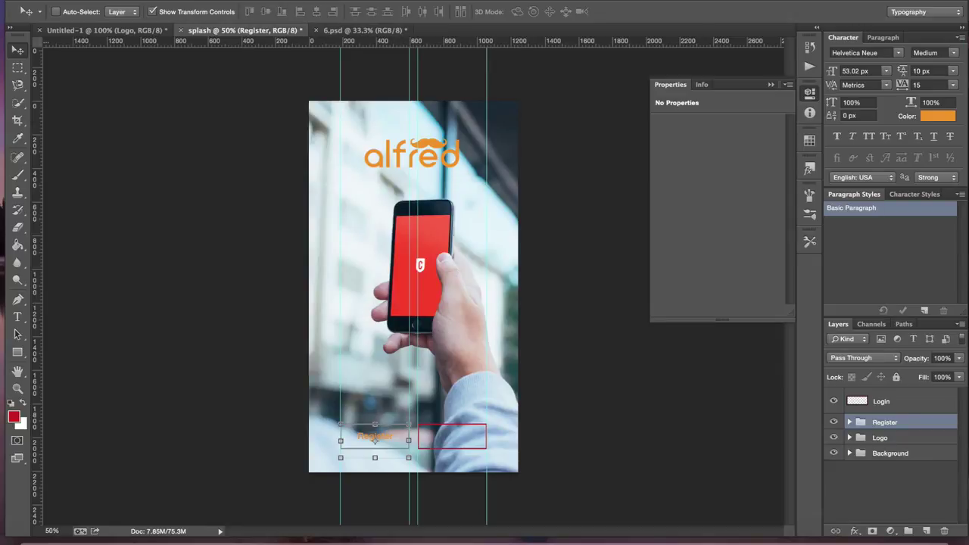
# Step: Add an orange 'Login' text layer and nudge it down inside the red right-hand button
pyautogui.click(912, 402)
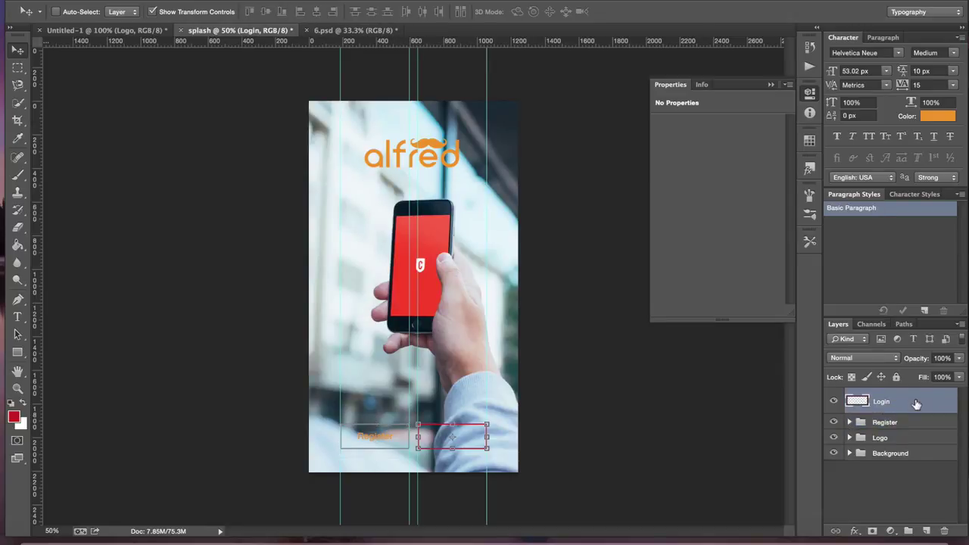
pyautogui.press('t')
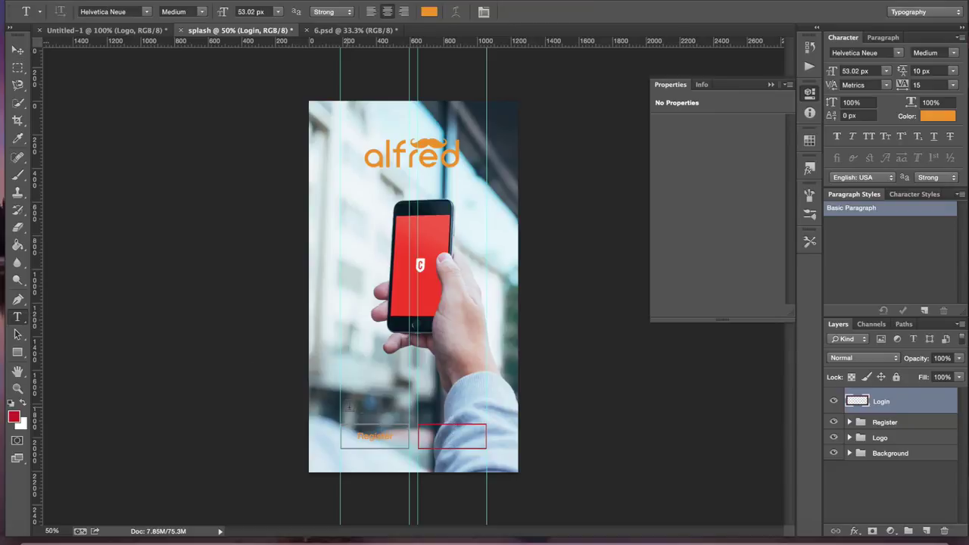
pyautogui.moveTo(422, 423); pyautogui.dragTo(482, 447)
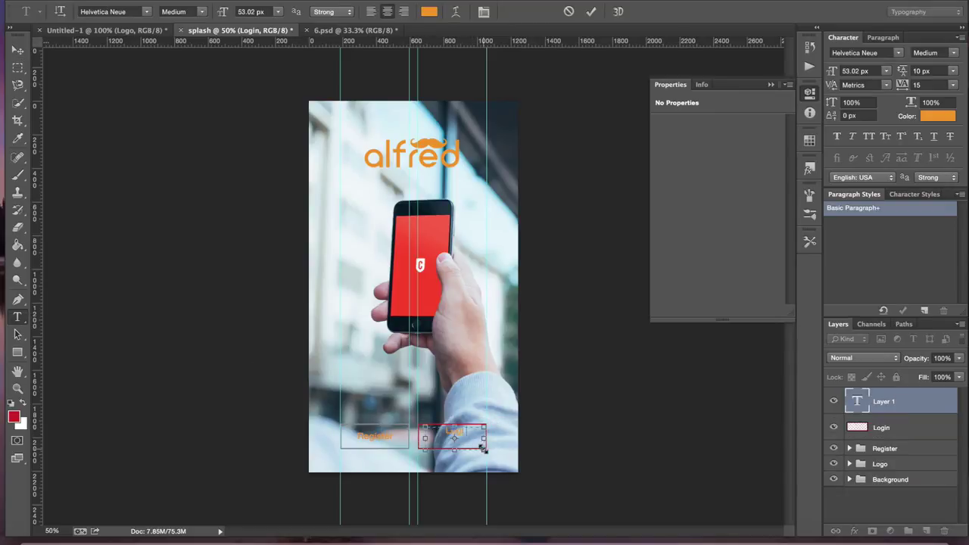
pyautogui.press('super+Return')
pyautogui.press('v')
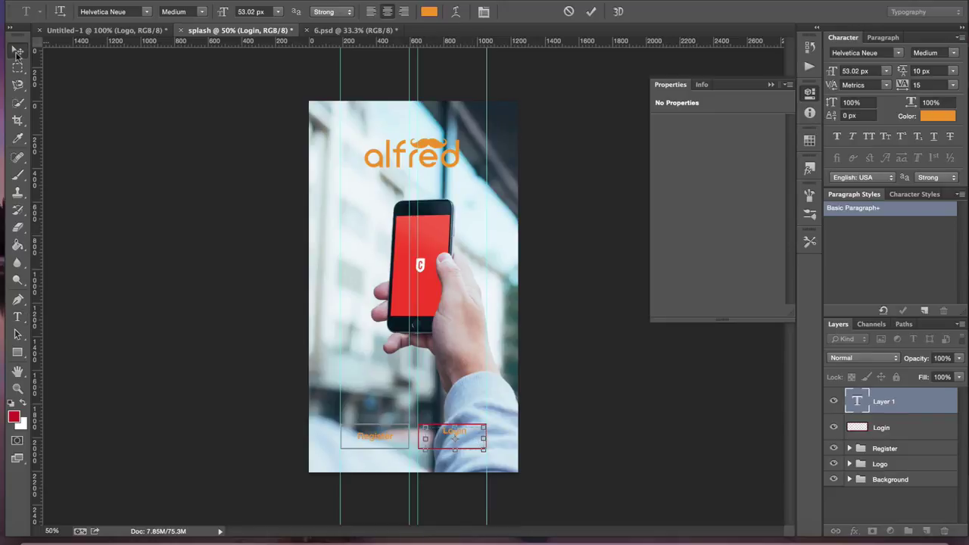
pyautogui.press('Down')
pyautogui.press('Down')
pyautogui.press('Down')
pyautogui.press('Down')
pyautogui.press('Down')
pyautogui.press('Down')
pyautogui.press('Down')
pyautogui.press('Down')
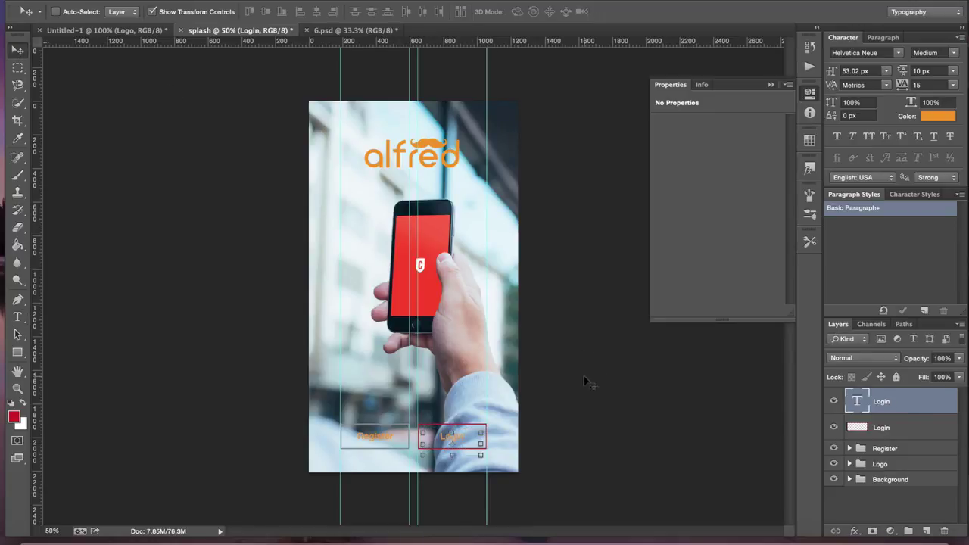
# Step: Combine the Login text and Login button shape layers into a group named 'Login'
pyautogui.keyDown('shift'); pyautogui.click(912, 429); pyautogui.keyUp('shift')
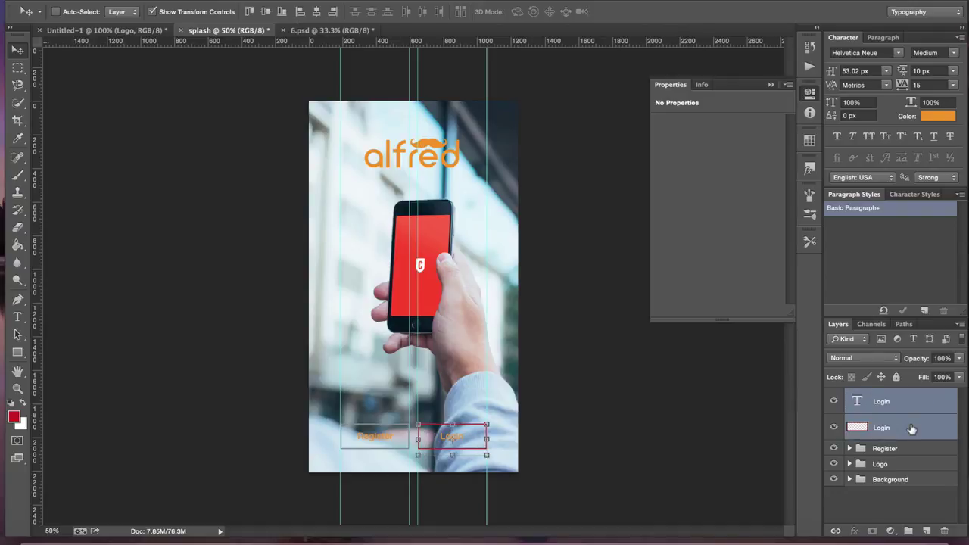
pyautogui.click(227, 1)
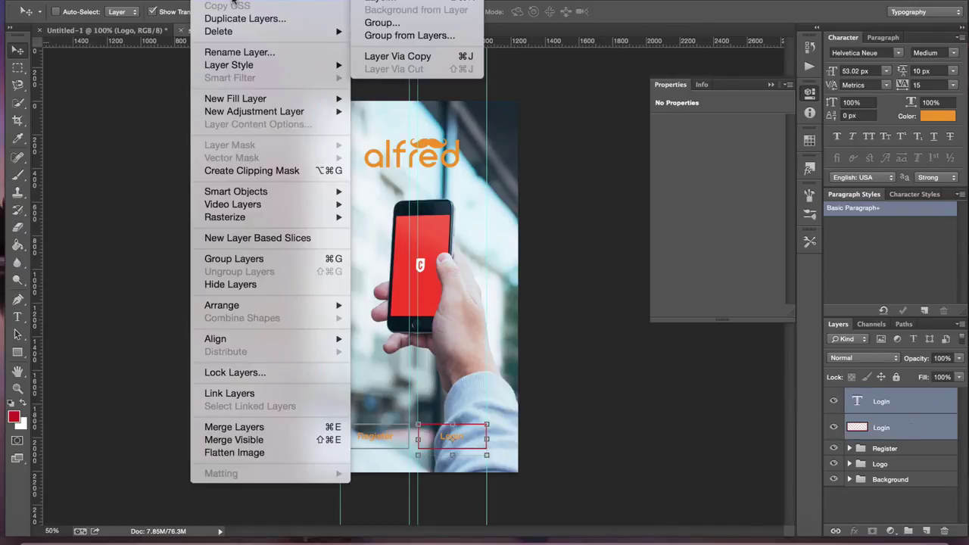
pyautogui.click(395, 36)
pyautogui.write('Login')
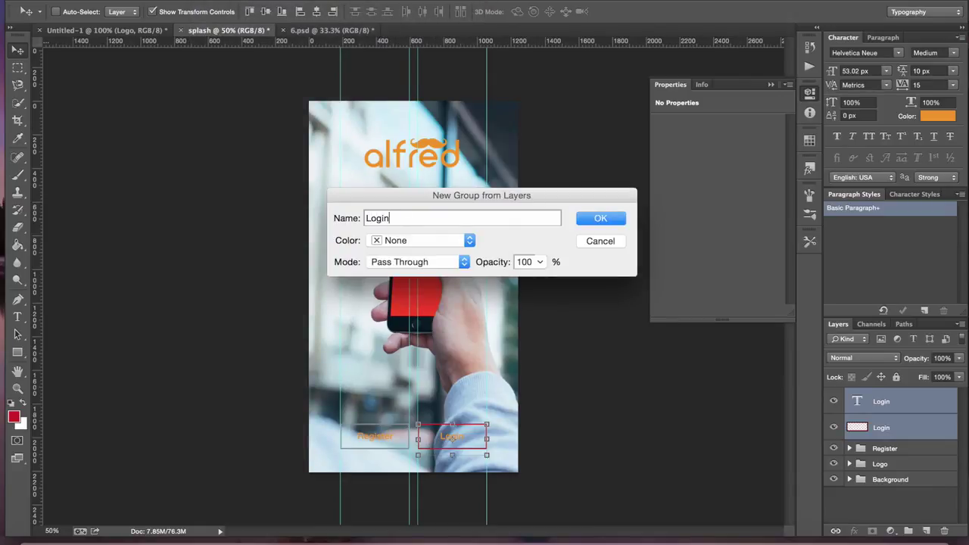
pyautogui.press('Return')
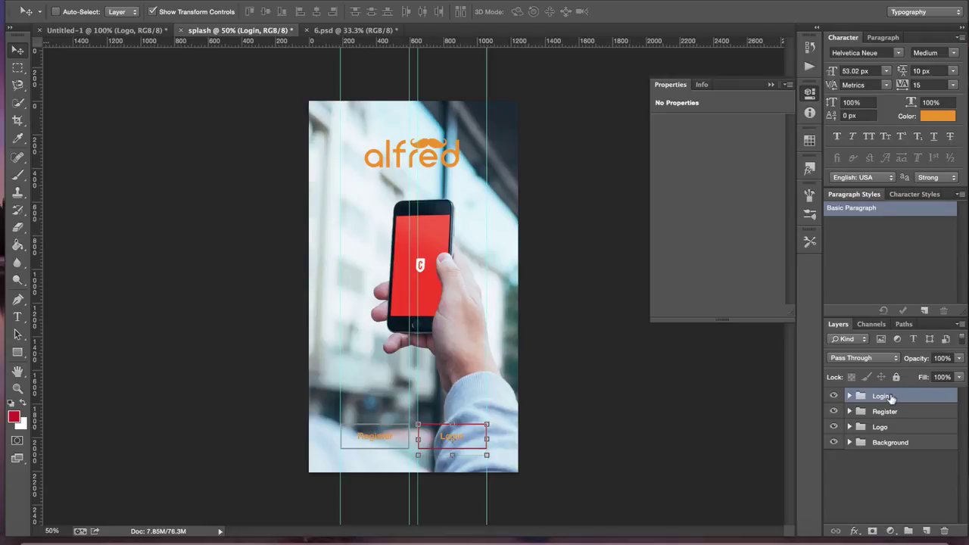
# Step: Draw a rectangle covering the whole splash-screen document
pyautogui.click(887, 445)
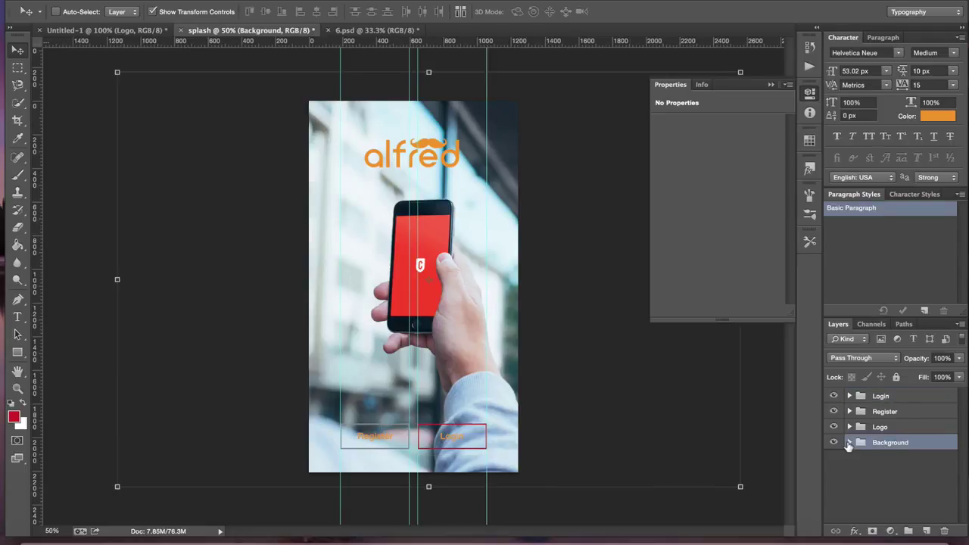
pyautogui.click(849, 443)
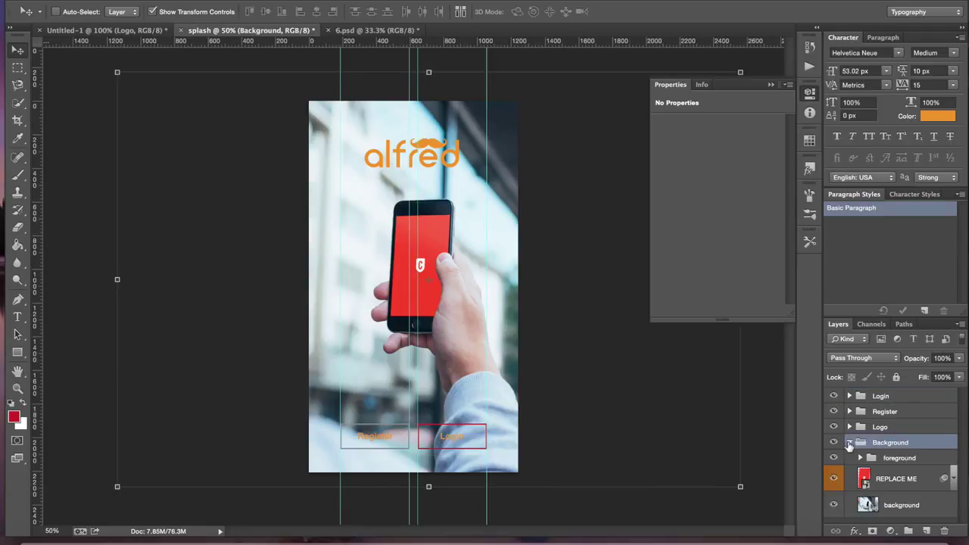
pyautogui.click(848, 443)
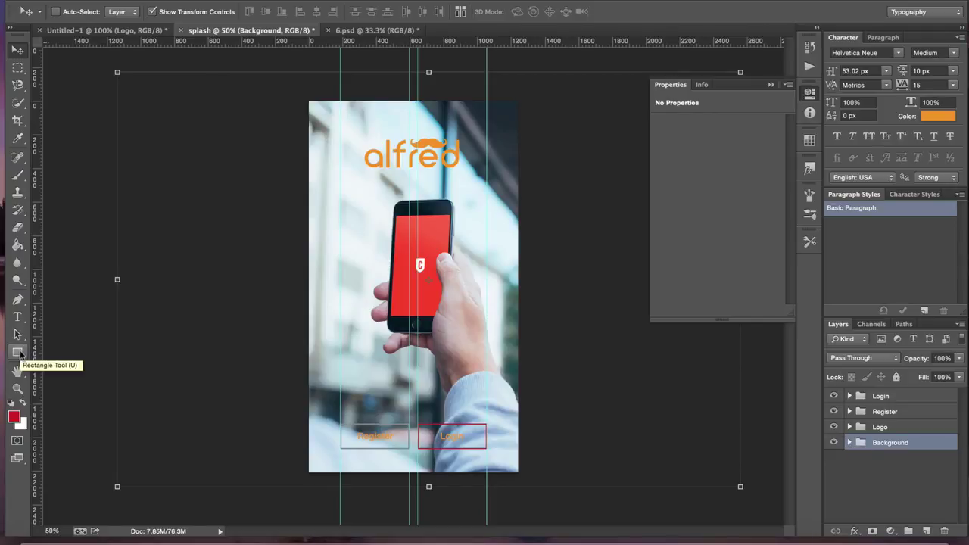
pyautogui.click(19, 353)
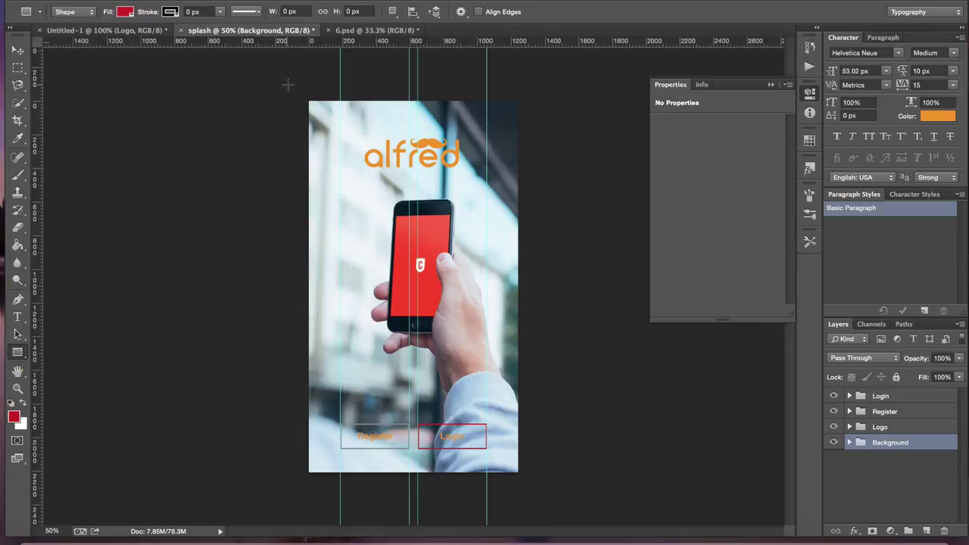
pyautogui.moveTo(300, 94); pyautogui.dragTo(529, 485)
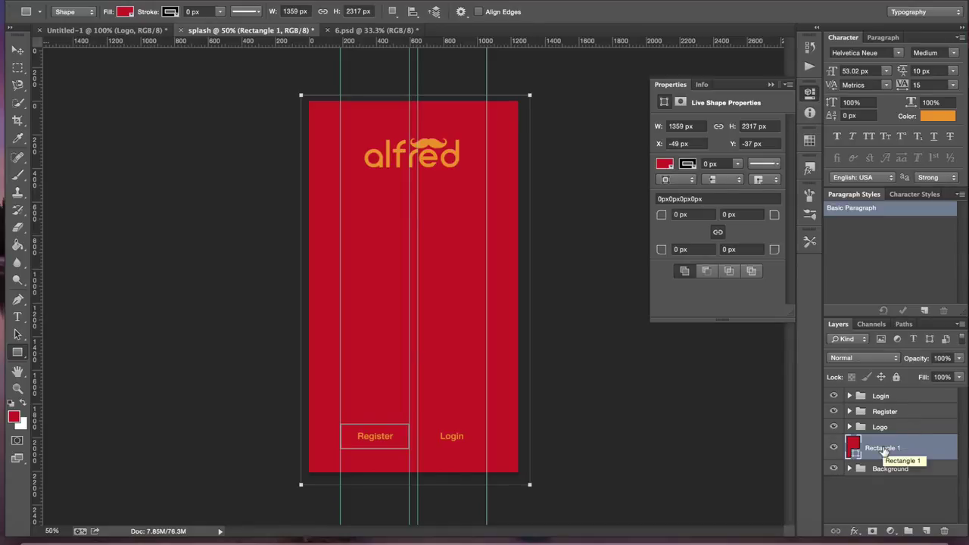
# Step: Give the rectangle a near-black #0c0c0c Color Overlay layer style
pyautogui.doubleClick(920, 458)
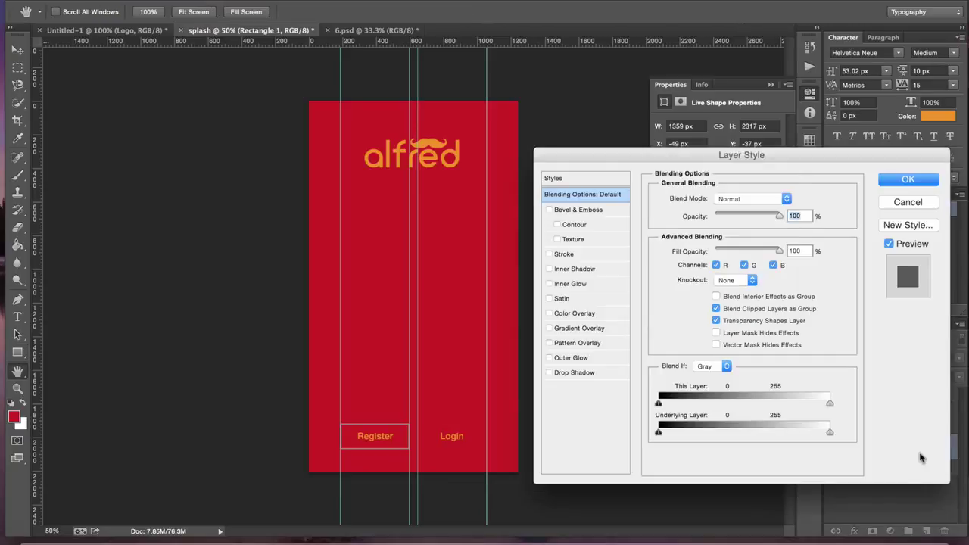
pyautogui.click(587, 313)
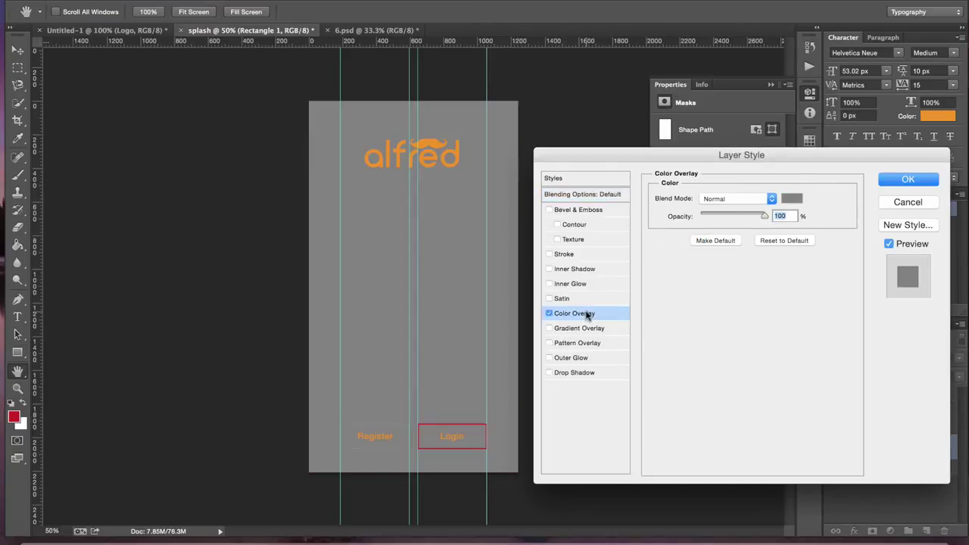
pyautogui.click(797, 201)
pyautogui.moveTo(699, 231); pyautogui.dragTo(549, 342)
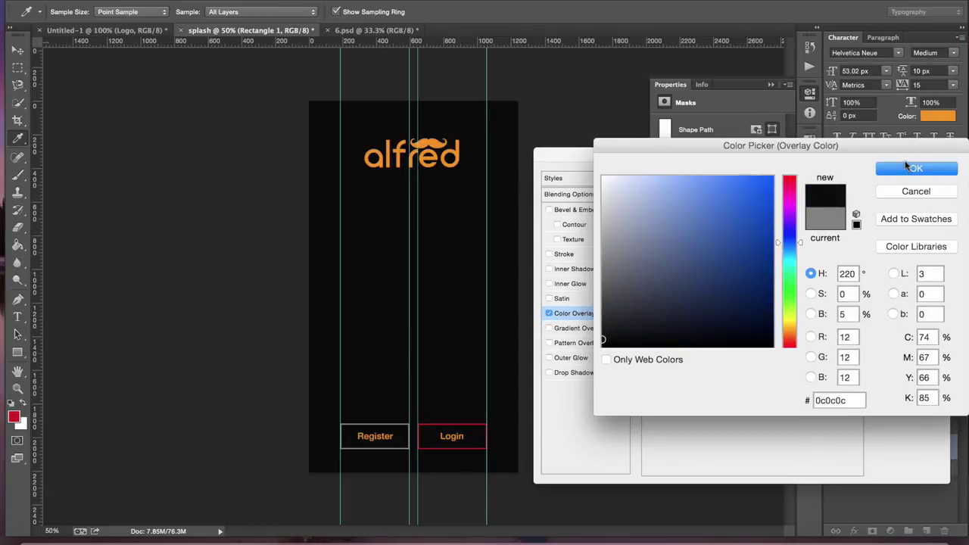
pyautogui.click(905, 166)
pyautogui.click(910, 183)
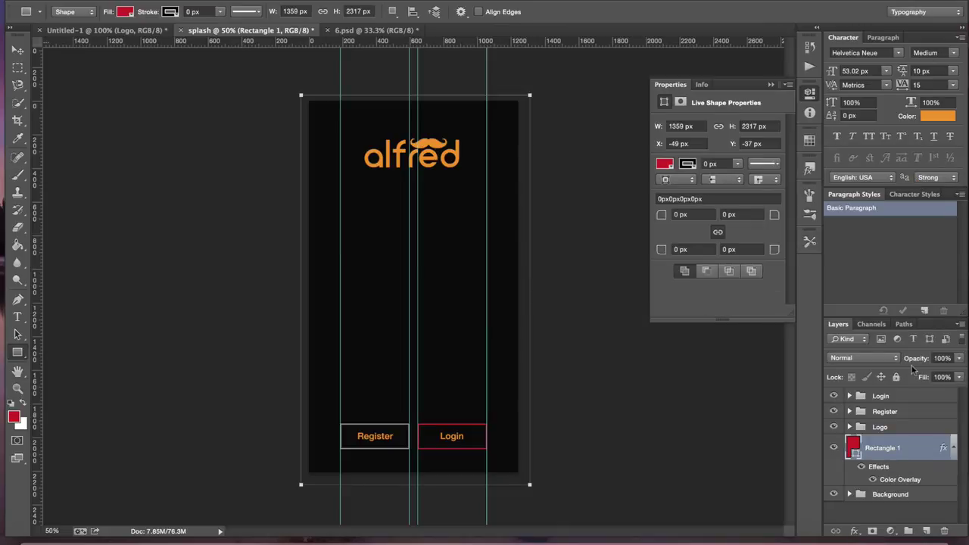
# Step: Rename the dark rectangle layer to 'Overlay'
pyautogui.doubleClick(884, 448)
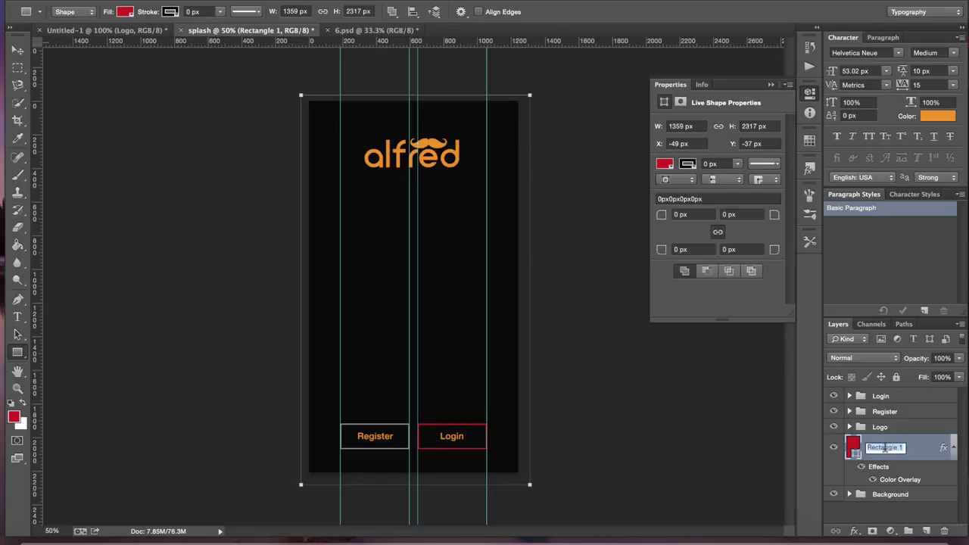
pyautogui.write('Overlay')
pyautogui.press('Return')
# Step: Lower the Overlay layer's opacity to 50% and drag it into the Background group
pyautogui.click(942, 358)
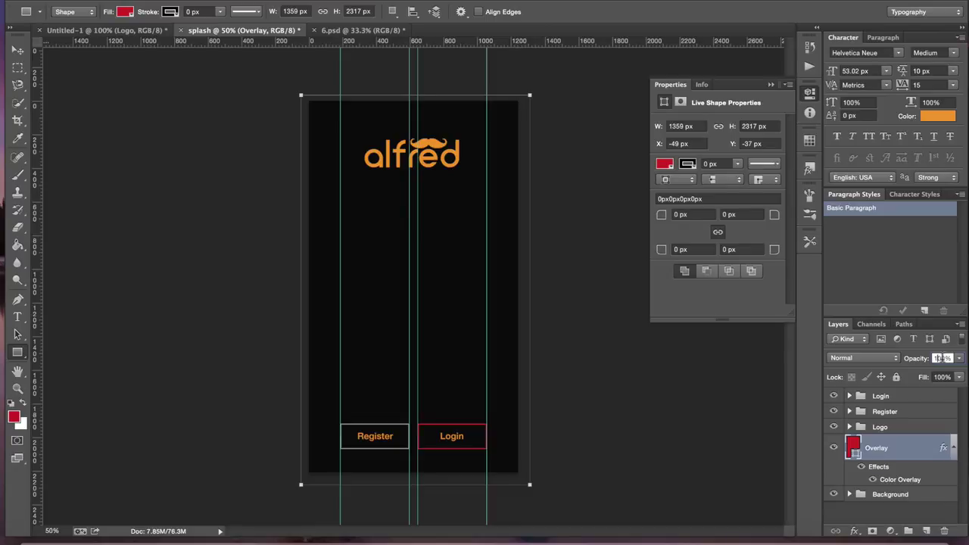
pyautogui.write('20')
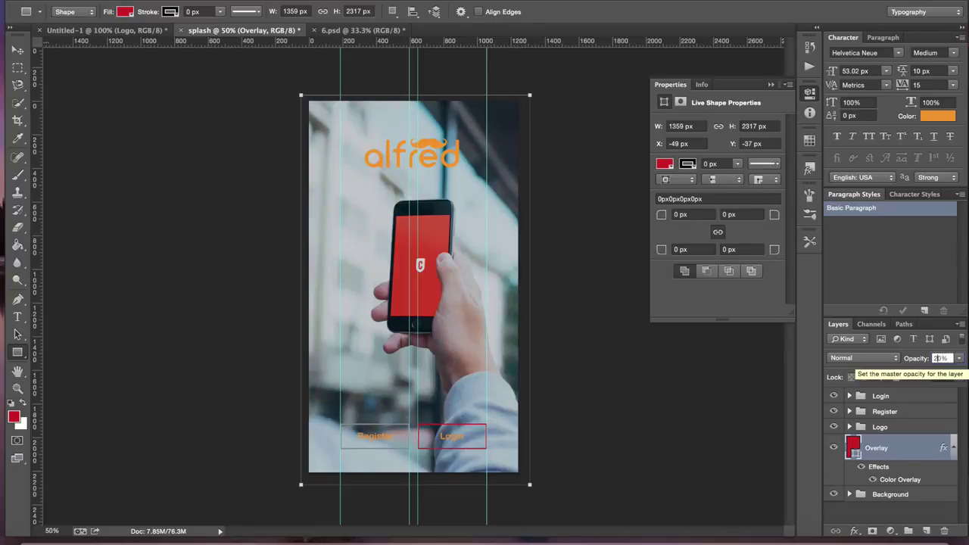
pyautogui.write('40')
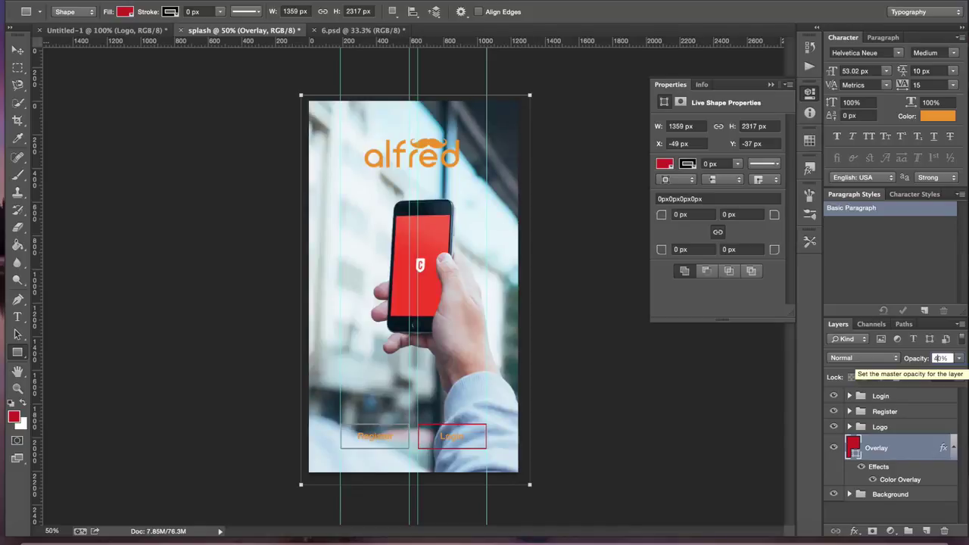
pyautogui.write('80')
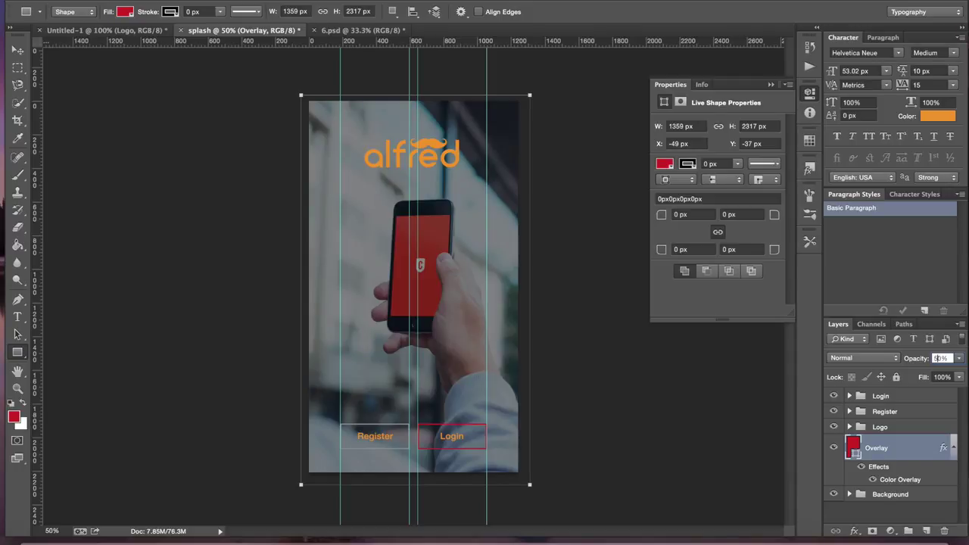
pyautogui.write('90')
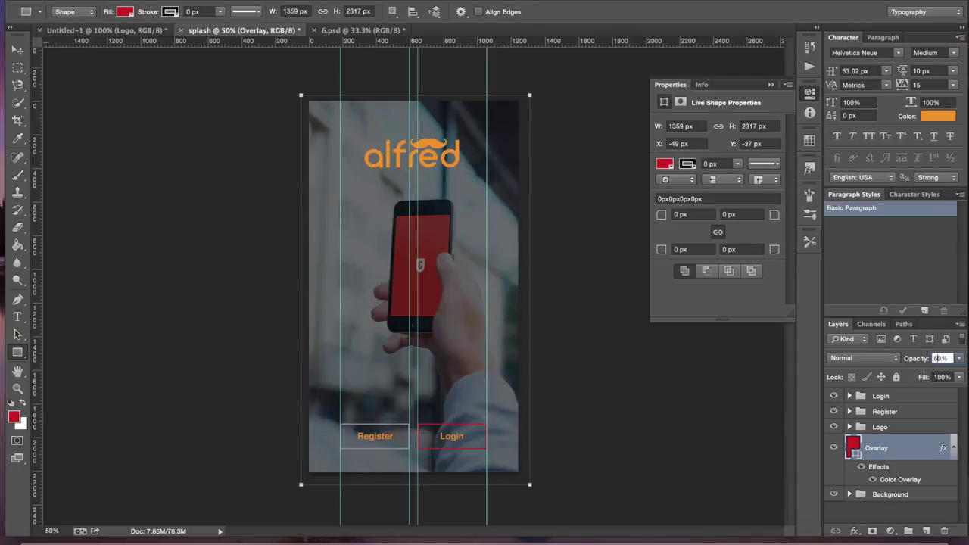
pyautogui.write('50')
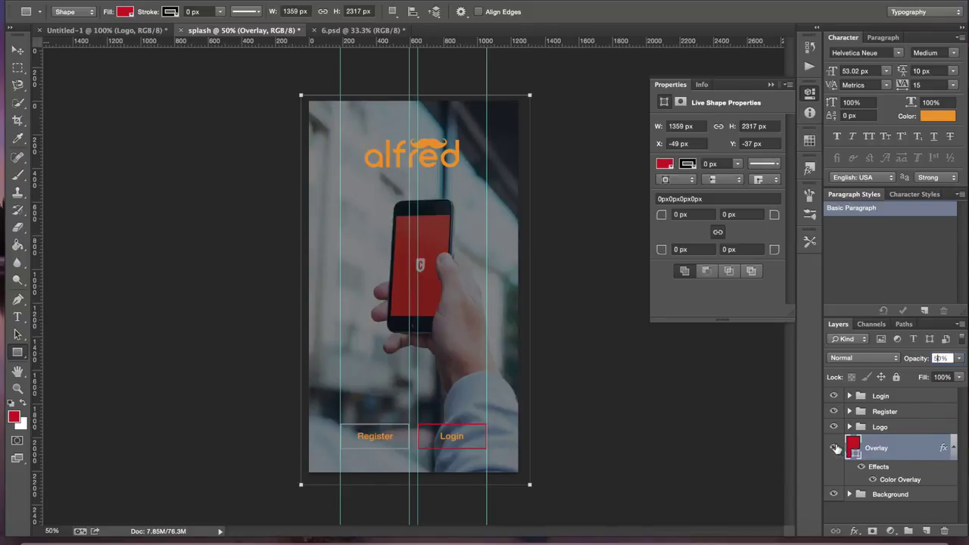
pyautogui.moveTo(909, 454); pyautogui.dragTo(897, 493)
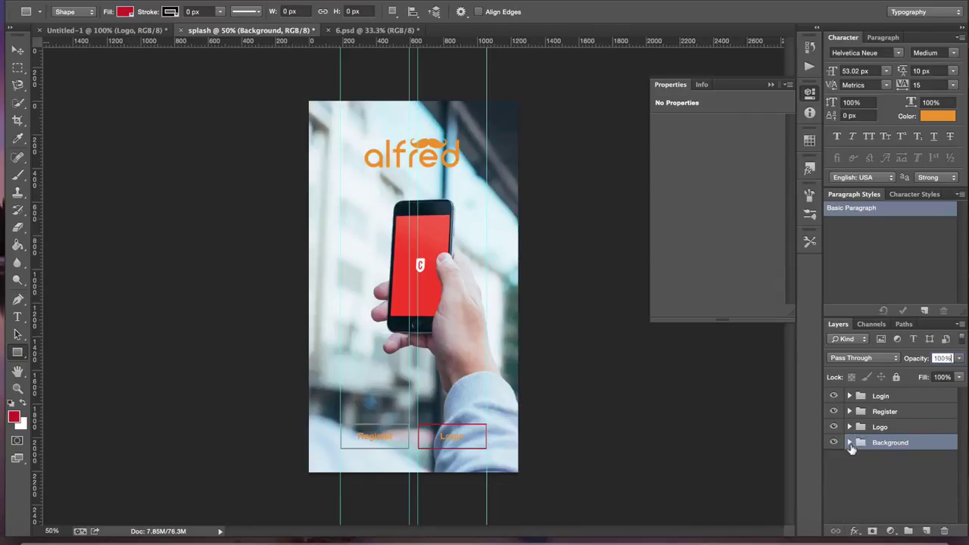
# Step: Place Overlay above the REPLACE ME and background photo layers, just below foreground, then collapse the groups
pyautogui.click(849, 443)
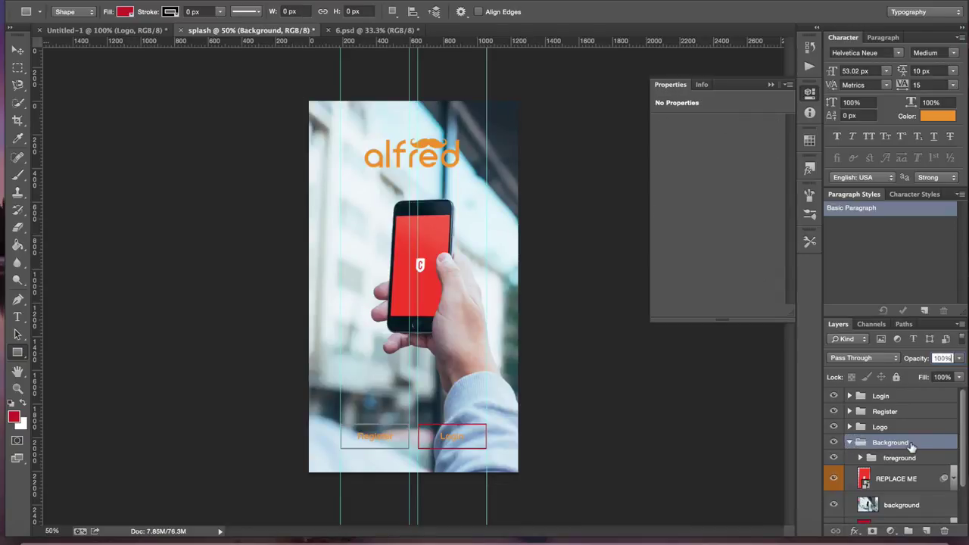
pyautogui.scroll(-2, 911, 448)
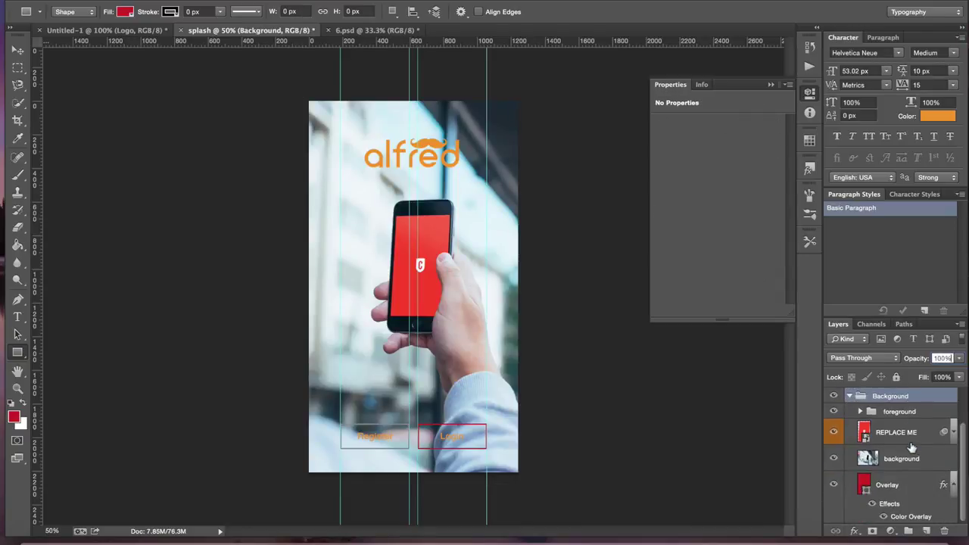
pyautogui.click(898, 488)
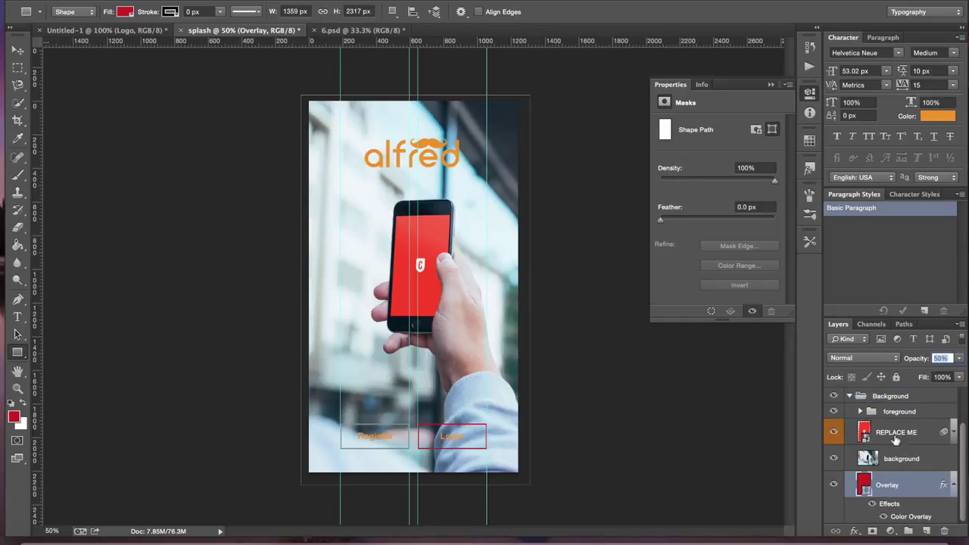
pyautogui.moveTo(913, 479); pyautogui.dragTo(906, 427)
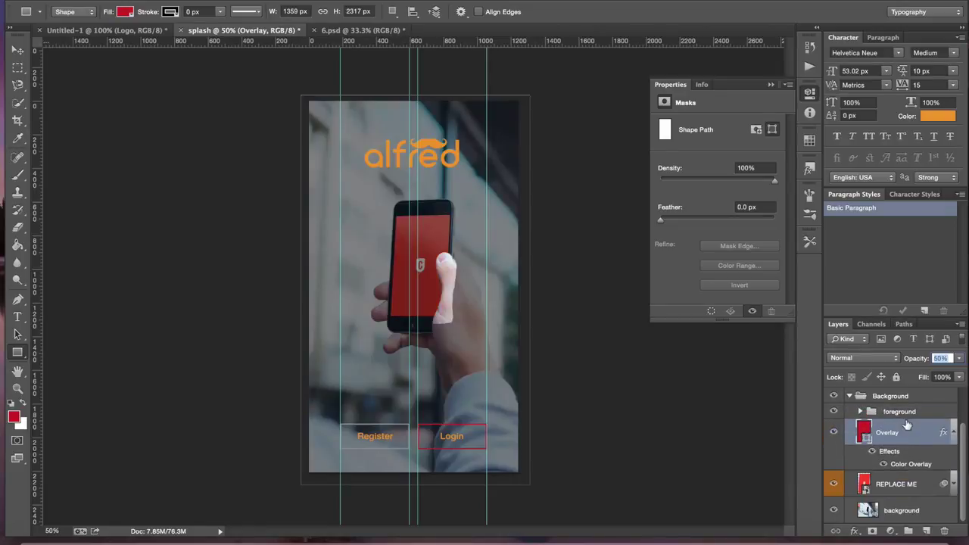
pyautogui.click(860, 411)
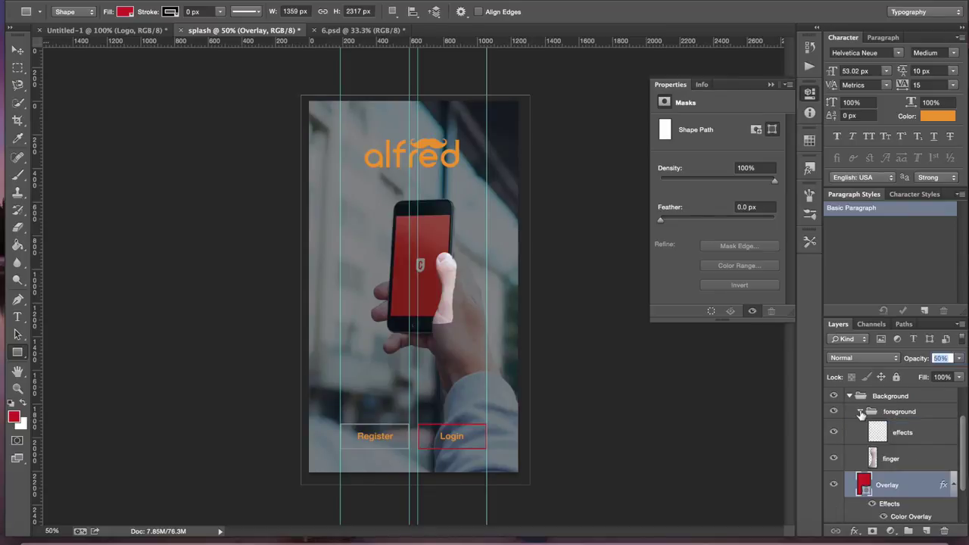
pyautogui.click(860, 413)
pyautogui.click(849, 396)
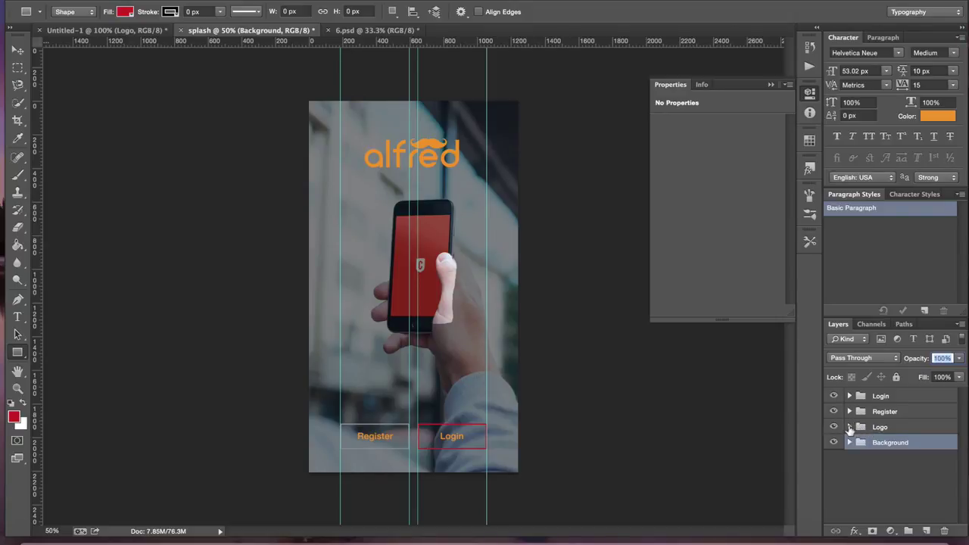
# Step: Give the alfred Logo a white #ffffff Color Overlay layer style
pyautogui.click(850, 427)
pyautogui.click(849, 427)
pyautogui.doubleClick(907, 429)
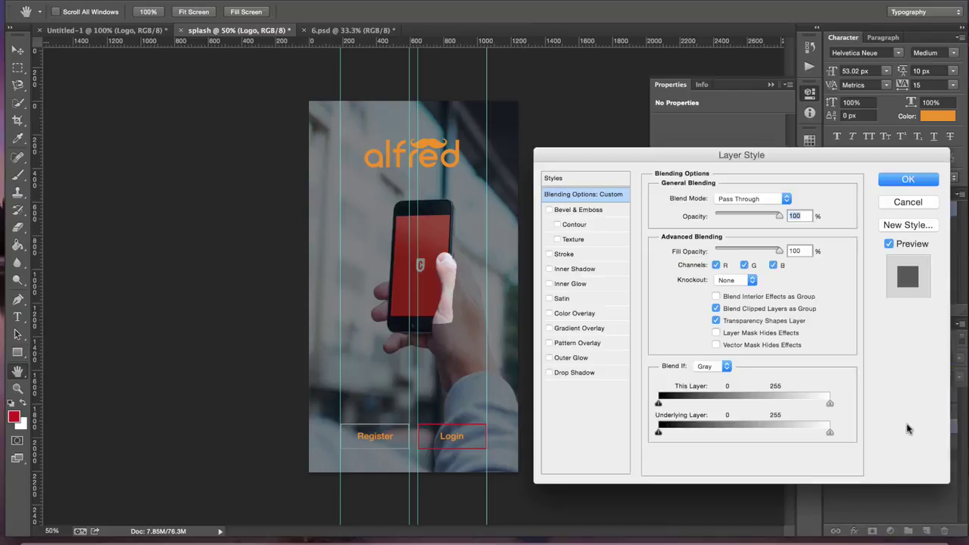
pyautogui.click(587, 316)
pyautogui.click(788, 200)
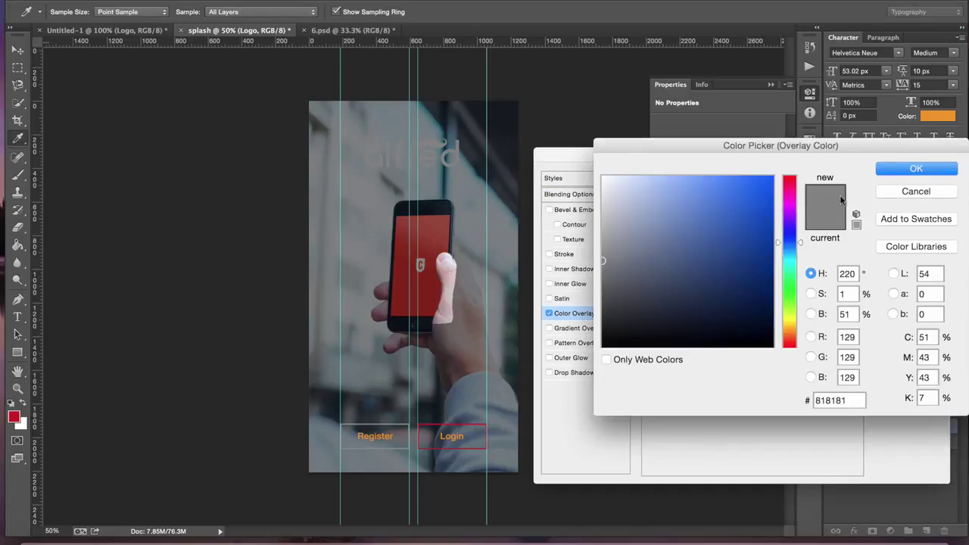
pyautogui.moveTo(664, 249); pyautogui.dragTo(561, 153)
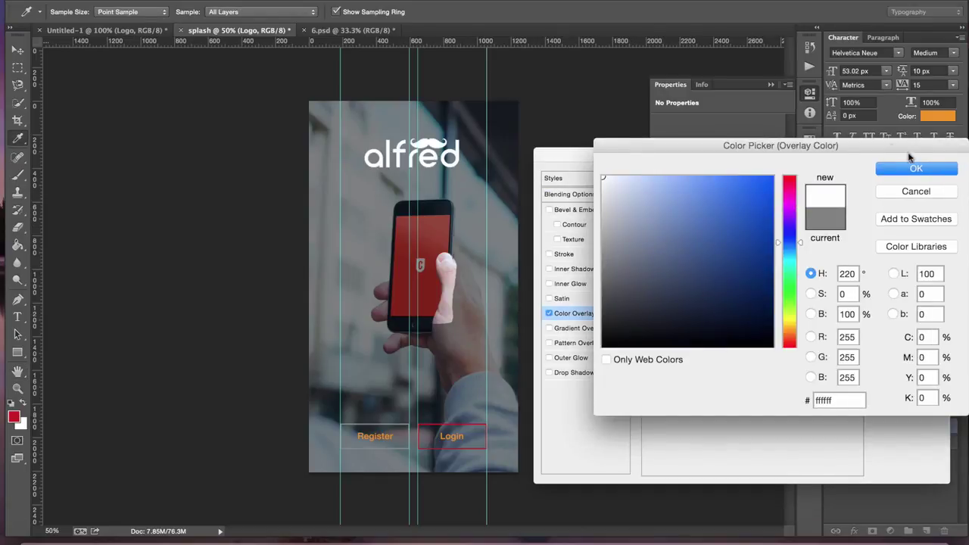
pyautogui.click(928, 172)
pyautogui.click(924, 178)
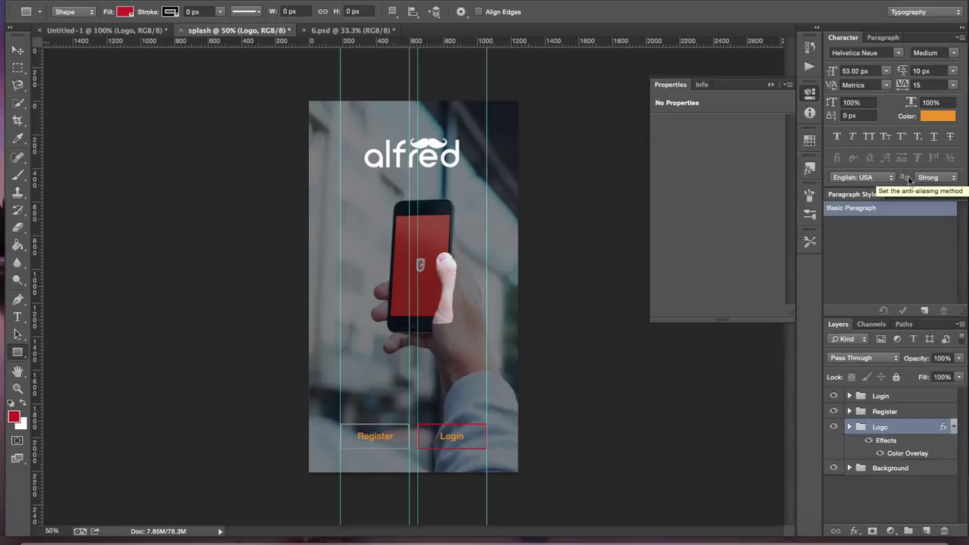
# Step: Check the logo with the Background hidden, then open the Login group's Layer Style dialog
pyautogui.click(833, 469)
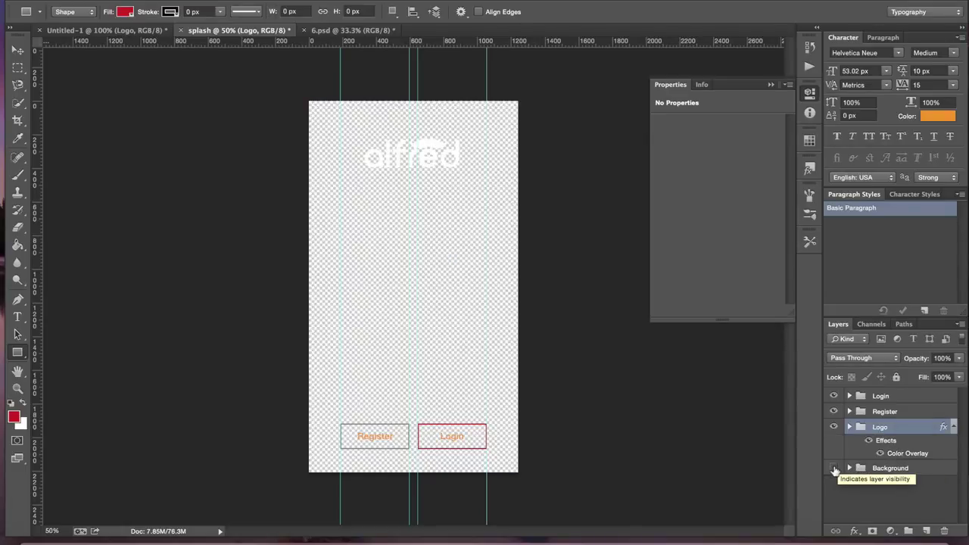
pyautogui.click(833, 469)
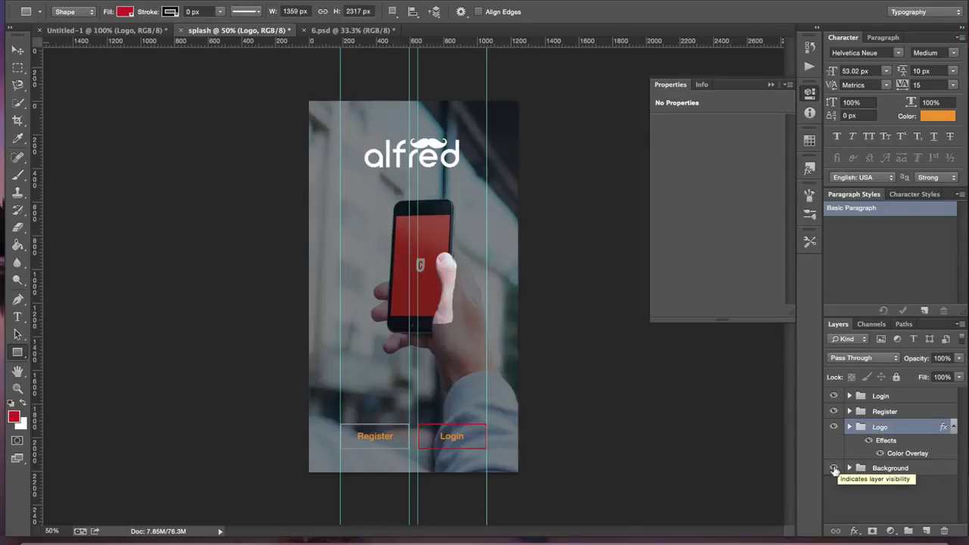
pyautogui.doubleClick(914, 400)
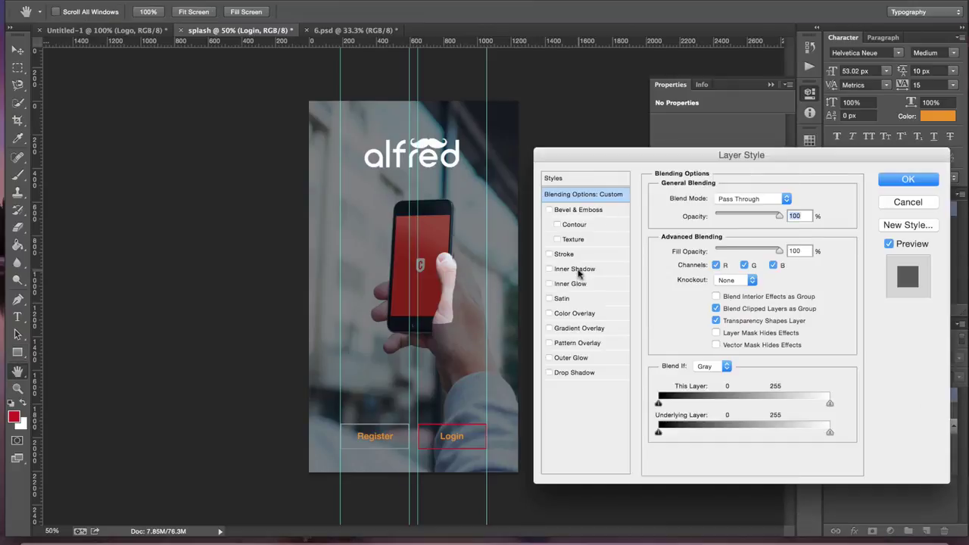